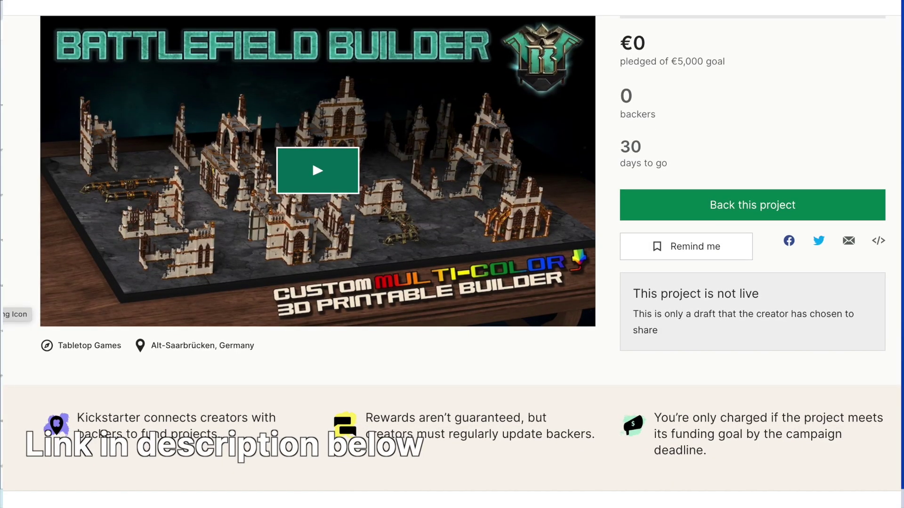
{"action": "scroll", "coordinate": [452, 263], "scroll_direction": "down", "scroll_amount": 10}
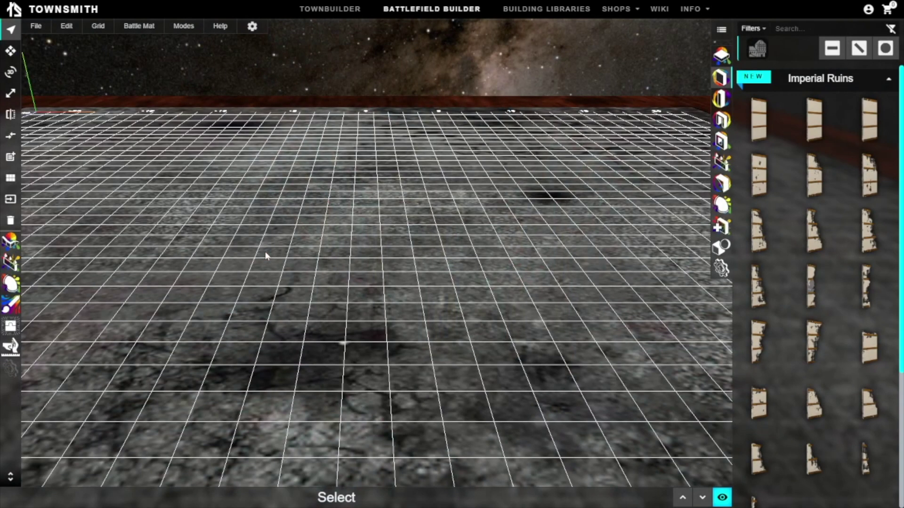
Step: Zoom out and read the Railing Tool page under BB - Advanced in the Townsmith wiki
{"action": "scroll", "coordinate": [288, 282], "scroll_direction": "down", "scroll_amount": 5}
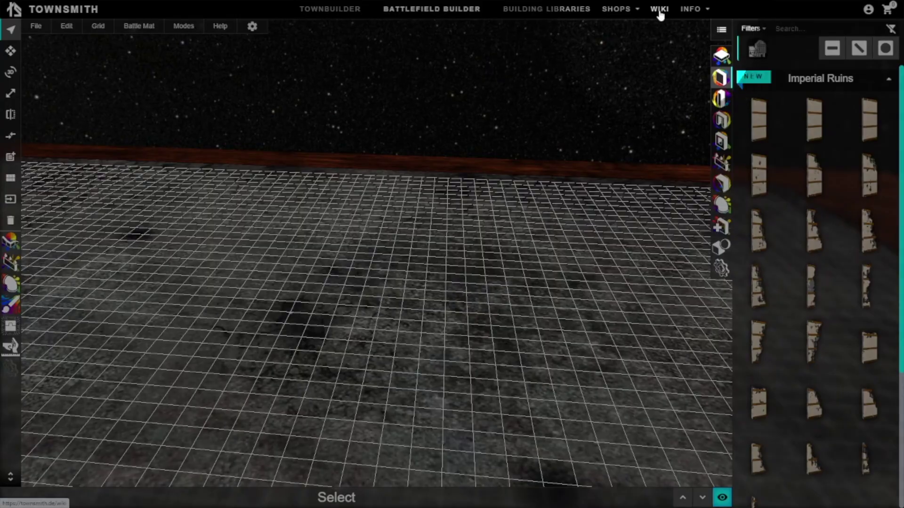
{"action": "left_click", "coordinate": [659, 11]}
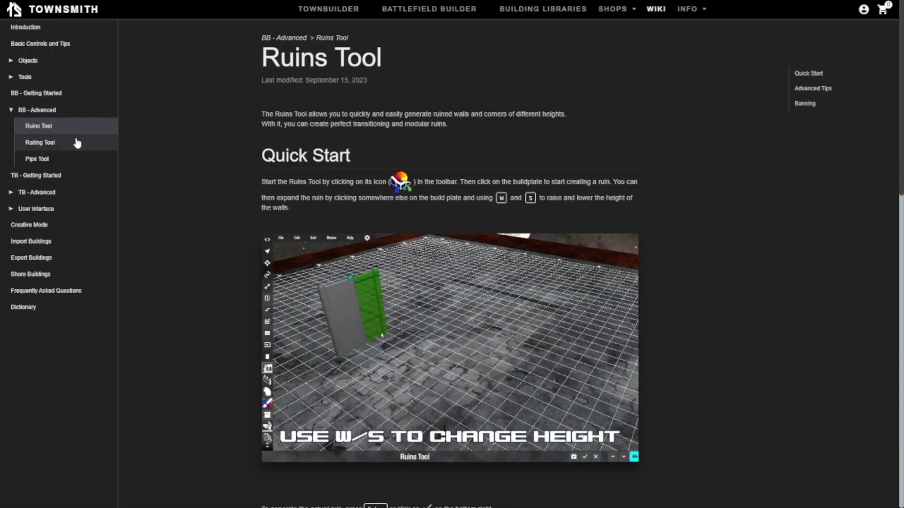
{"action": "scroll", "coordinate": [235, 207], "scroll_direction": "down", "scroll_amount": 14}
{"action": "left_click", "coordinate": [40, 144]}
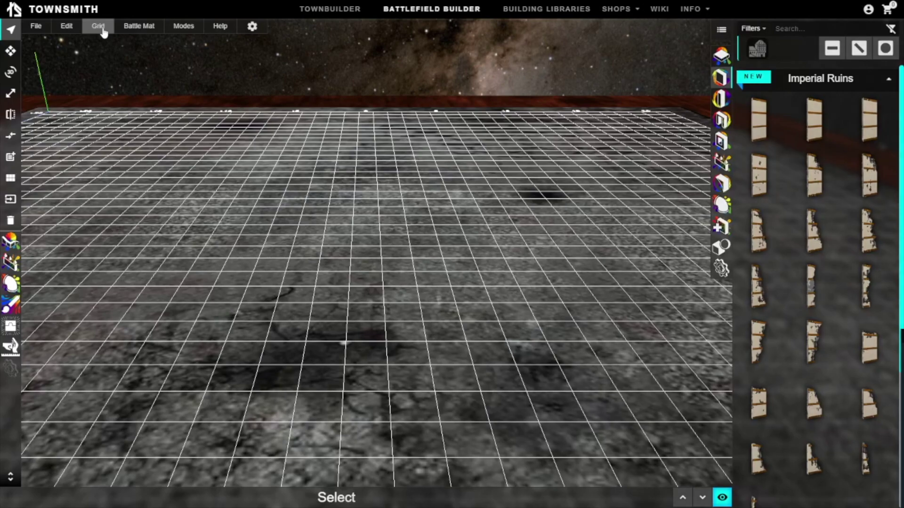
Step: Use the 44"x30" Medium Grid with the grey cracked Corporation battle mat
{"action": "left_click", "coordinate": [103, 30]}
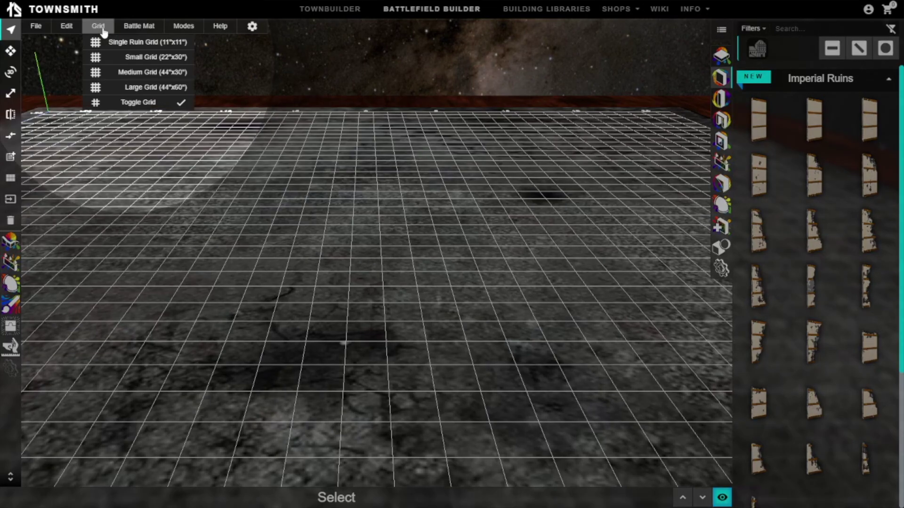
{"action": "left_click", "coordinate": [119, 70]}
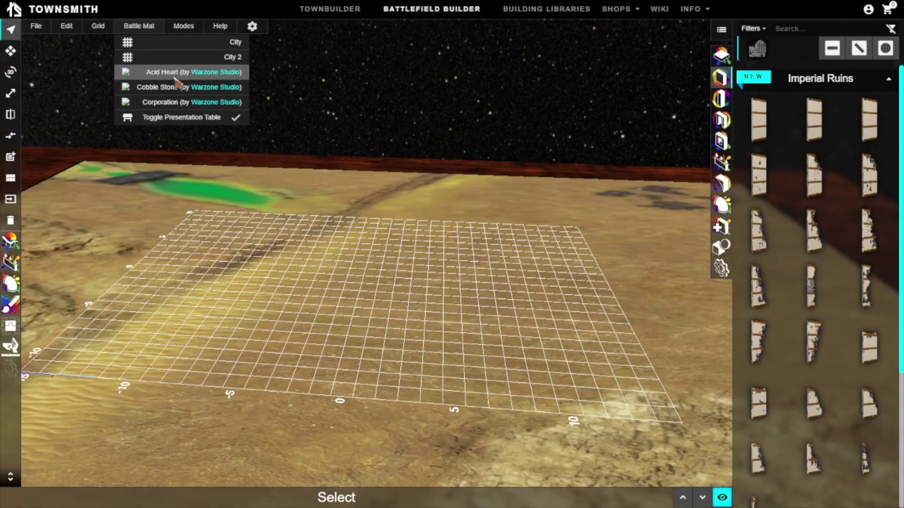
{"action": "left_click", "coordinate": [174, 103]}
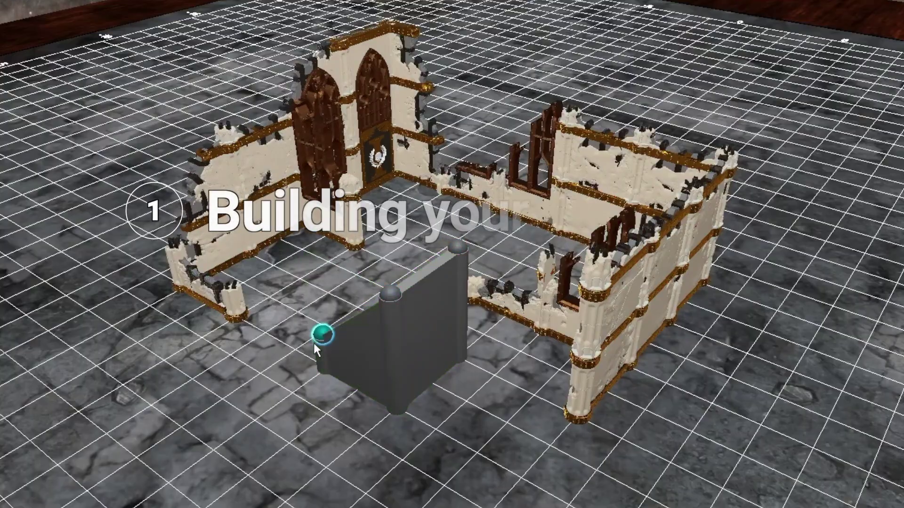
Step: Lay a chain of ruined wall posts across the grid, raising one segment's height with W
{"action": "left_click_drag", "start_coordinate": [308, 353], "coordinate": [286, 351]}
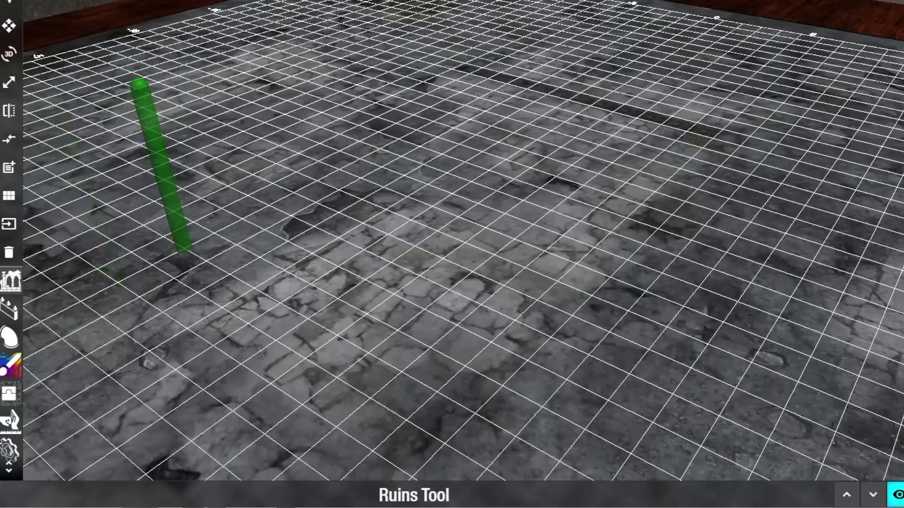
{"action": "left_click", "coordinate": [247, 216]}
{"action": "left_click", "coordinate": [284, 196]}
{"action": "left_click", "coordinate": [332, 175]}
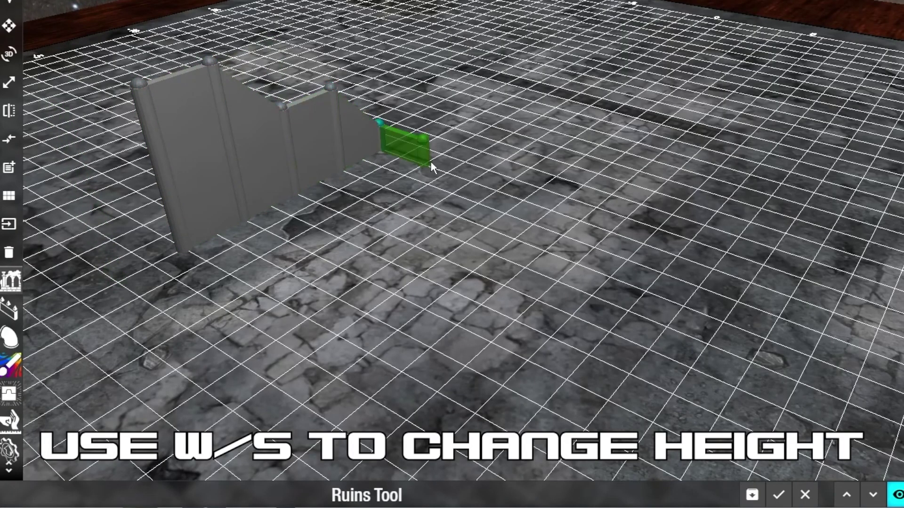
{"action": "left_click", "coordinate": [298, 188]}
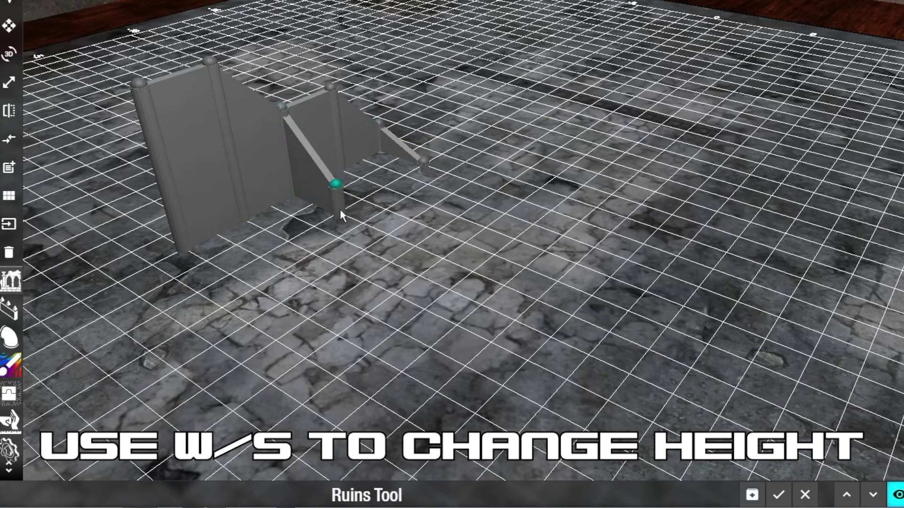
{"action": "left_click", "coordinate": [352, 214]}
{"action": "left_click", "coordinate": [394, 230]}
{"action": "key", "text": "w"}
{"action": "key", "text": "w"}
{"action": "key", "text": "w"}
{"action": "left_click", "coordinate": [505, 255]}
{"action": "double_click", "coordinate": [572, 312]}
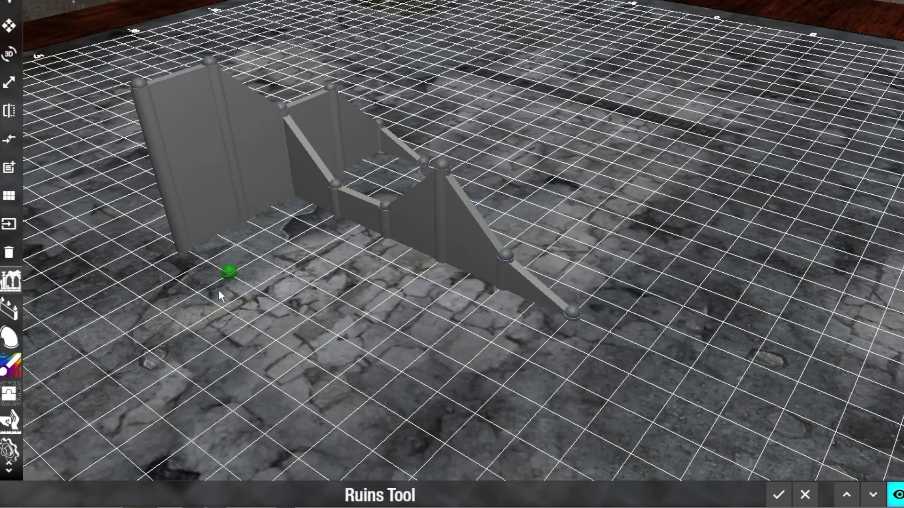
Step: Add a slanted wall from the corner post, delete one post, and lower a raised post
{"action": "left_click", "coordinate": [179, 241]}
{"action": "left_click", "coordinate": [228, 271]}
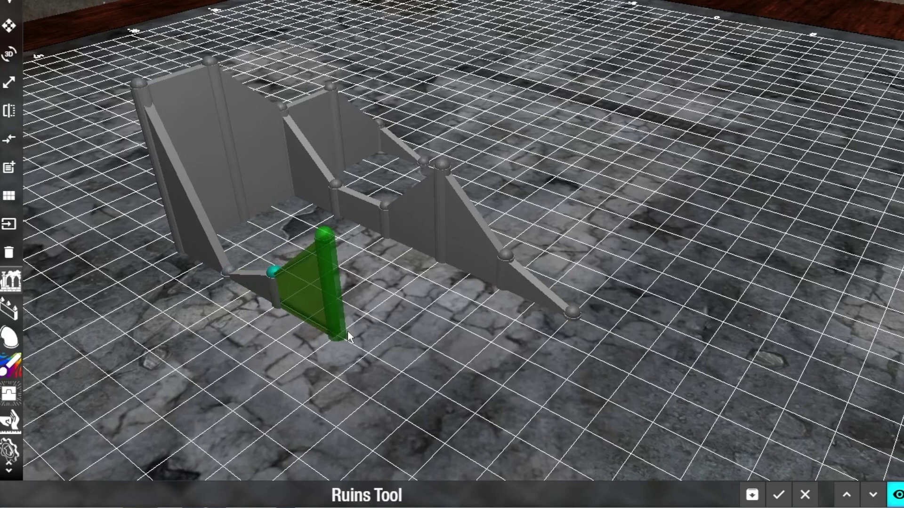
{"action": "key", "text": "alt"}
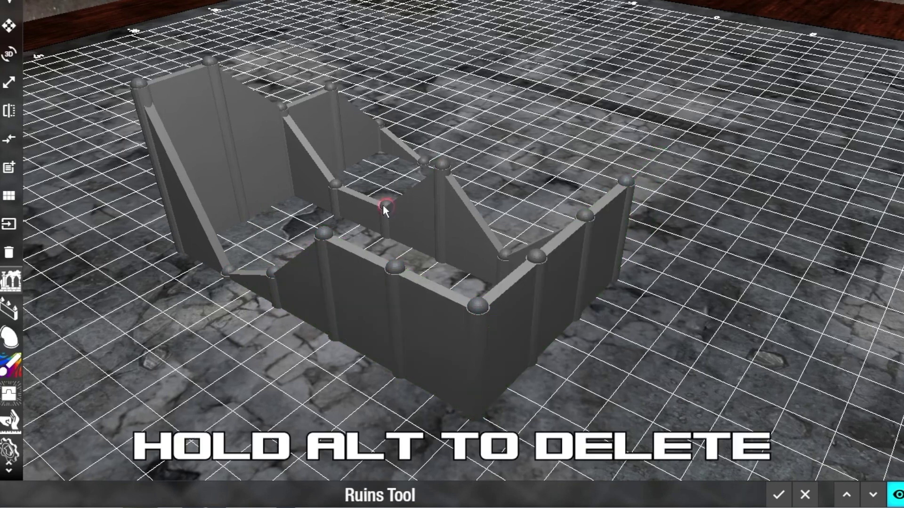
{"action": "left_click", "coordinate": [384, 206], "text": "alt"}
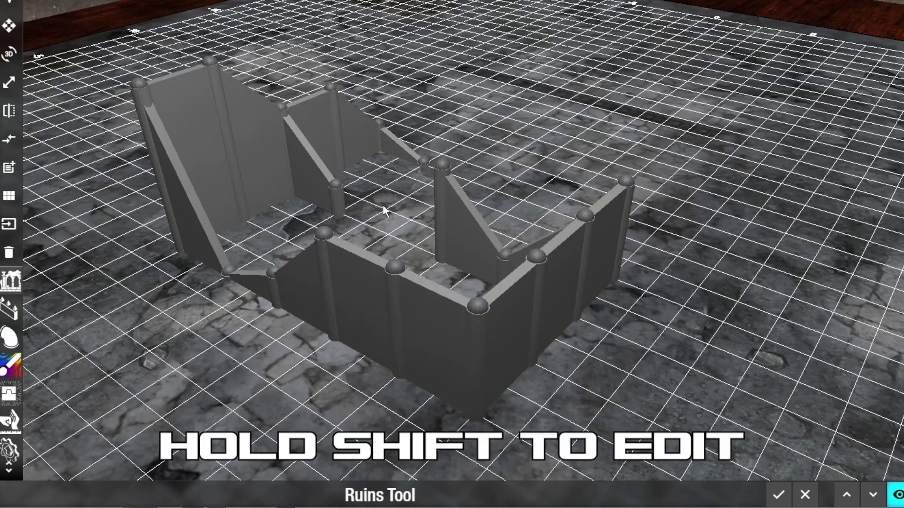
{"action": "left_click", "coordinate": [443, 234], "text": "shift"}
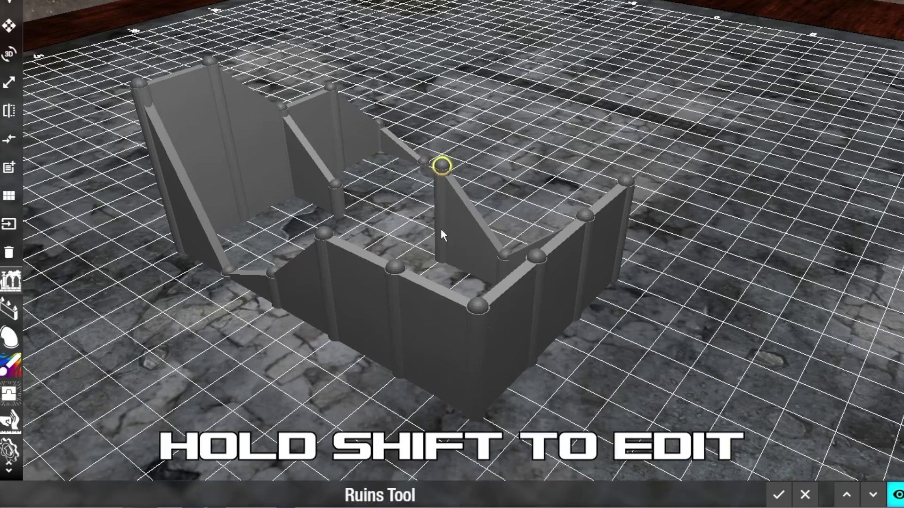
{"action": "left_click", "coordinate": [444, 232], "text": "shift"}
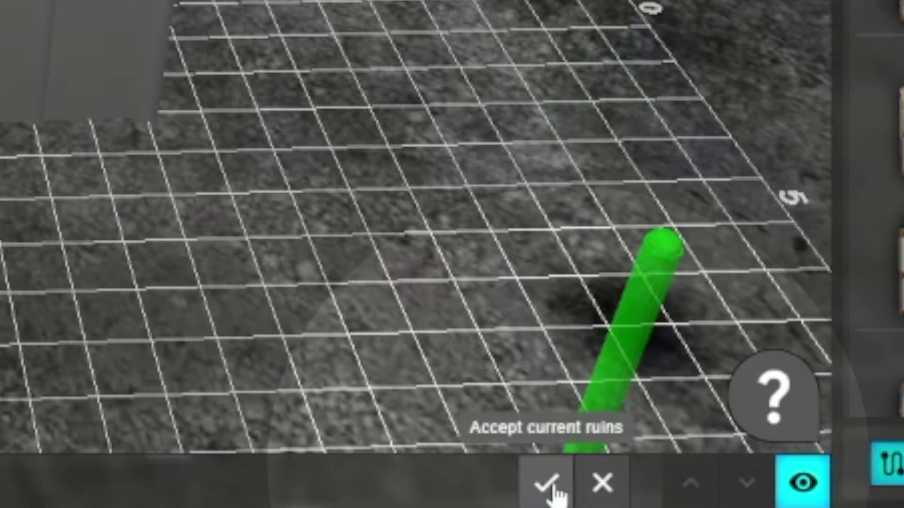
Step: Accept the ruins layout to generate the building with corner towers, spires and arched windows
{"action": "left_click", "coordinate": [547, 483]}
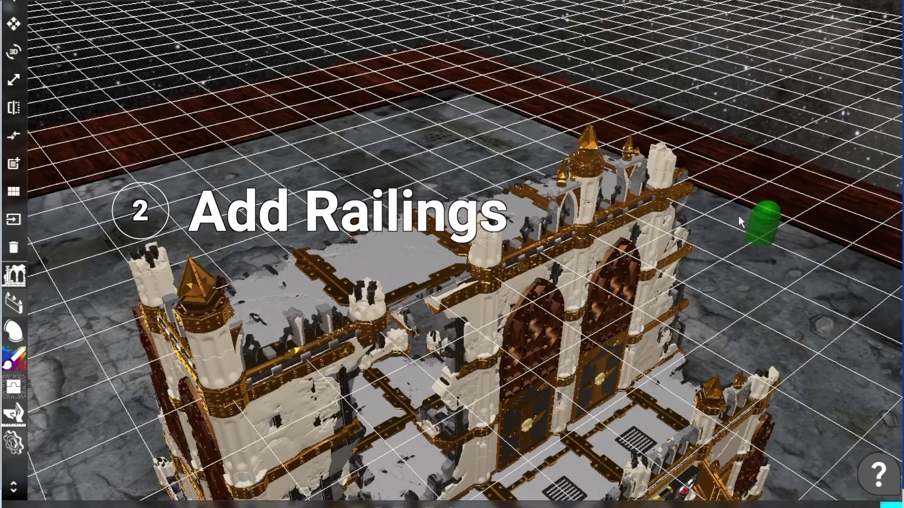
Step: Run quarter-turned railings along the castle's top edges and round the corner
{"action": "key", "text": "r"}
{"action": "key", "text": "q"}
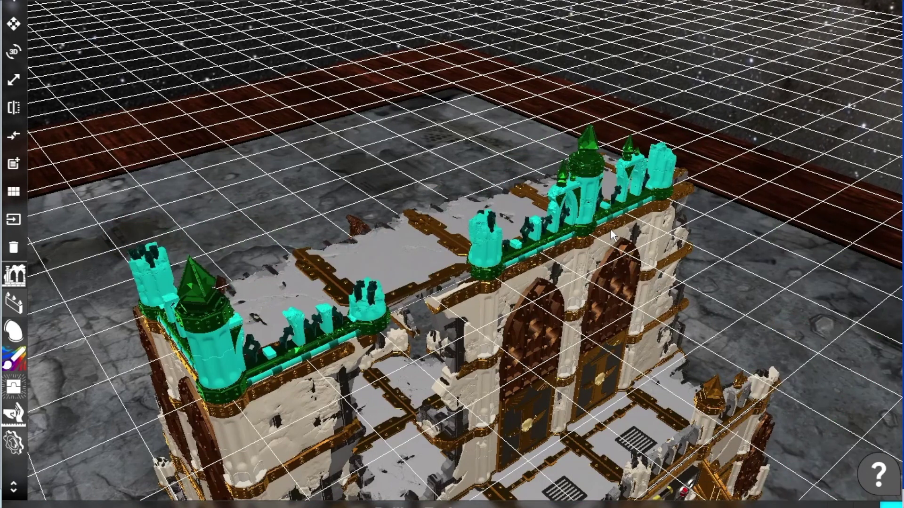
{"action": "left_click", "coordinate": [661, 264]}
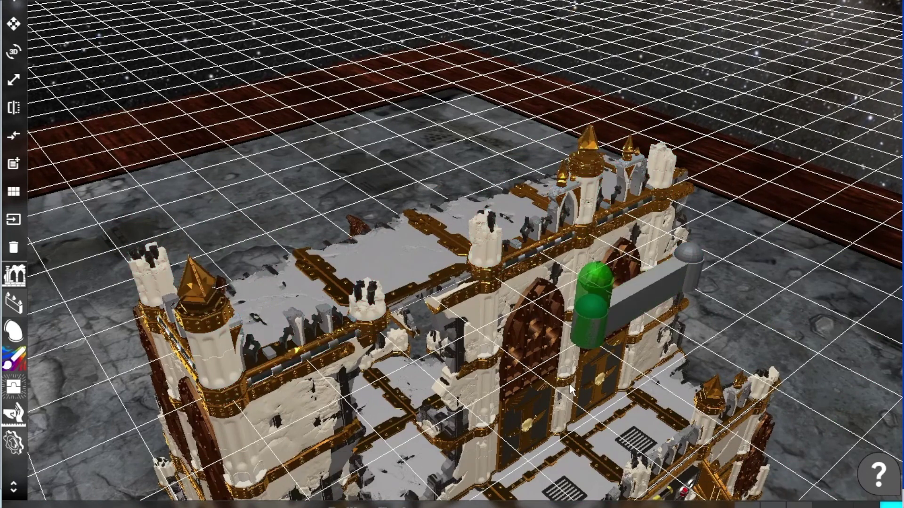
{"action": "left_click", "coordinate": [485, 357]}
{"action": "left_click", "coordinate": [272, 217]}
{"action": "left_click", "coordinate": [150, 242]}
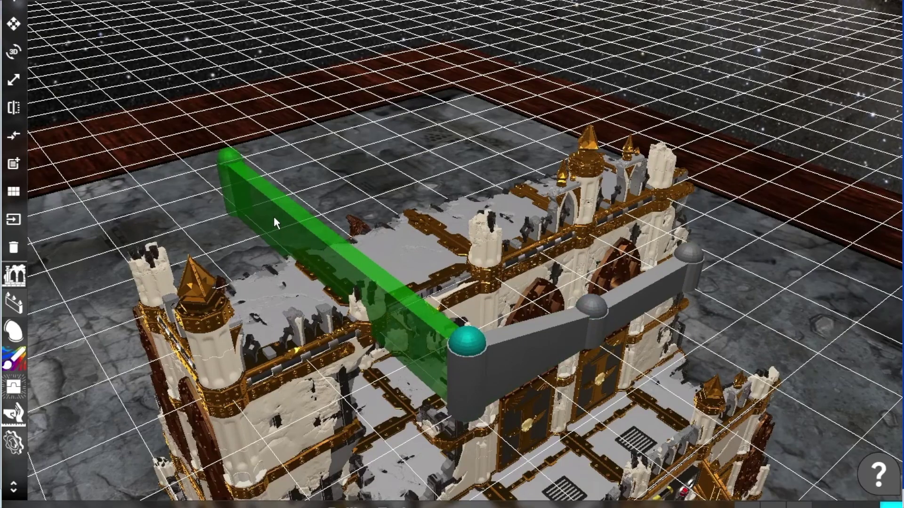
Step: Extend the wall toward the left tower, move a corner post, and delete one post's segments
{"action": "left_click", "coordinate": [275, 218]}
{"action": "left_click", "coordinate": [170, 230]}
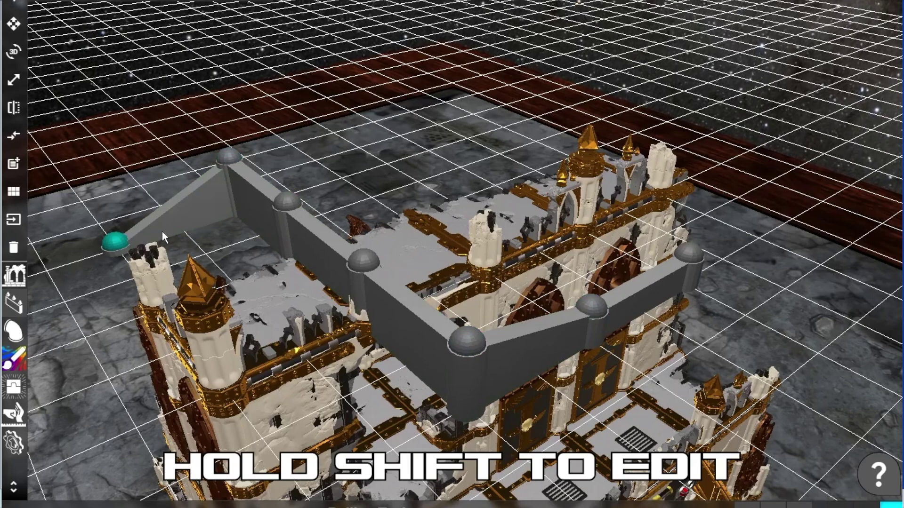
{"action": "left_click_drag", "start_coordinate": [230, 157], "coordinate": [238, 201], "text": "shift"}
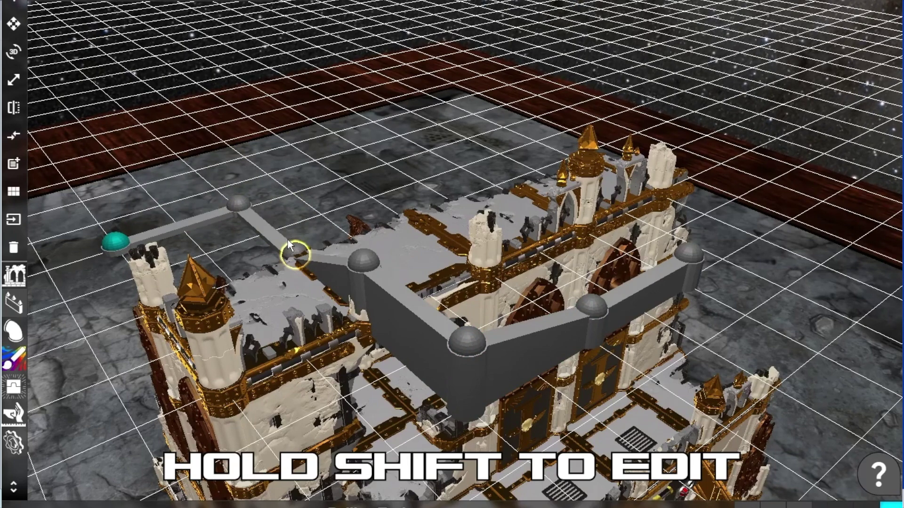
{"action": "left_click", "coordinate": [356, 271], "text": "alt"}
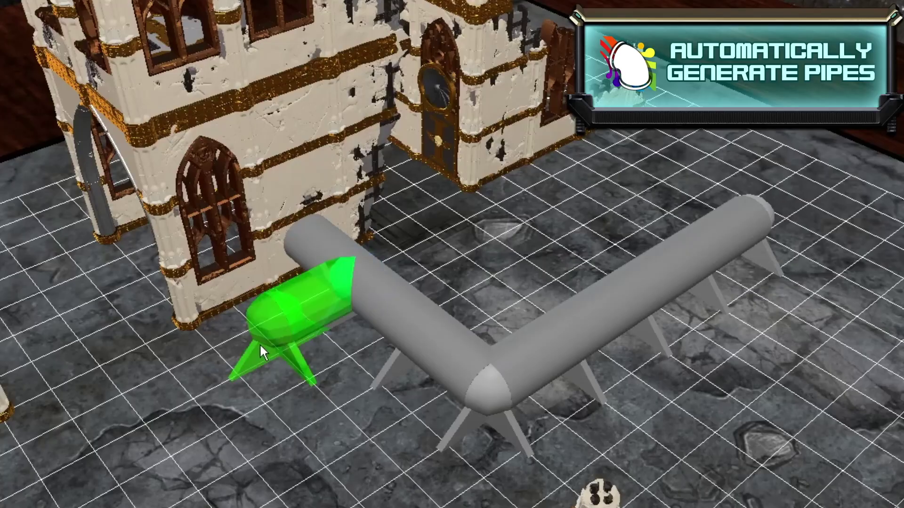
Step: Stretch the example pipe's end down and to the left in the Pipe Tool
{"action": "left_click_drag", "start_coordinate": [258, 343], "coordinate": [109, 421]}
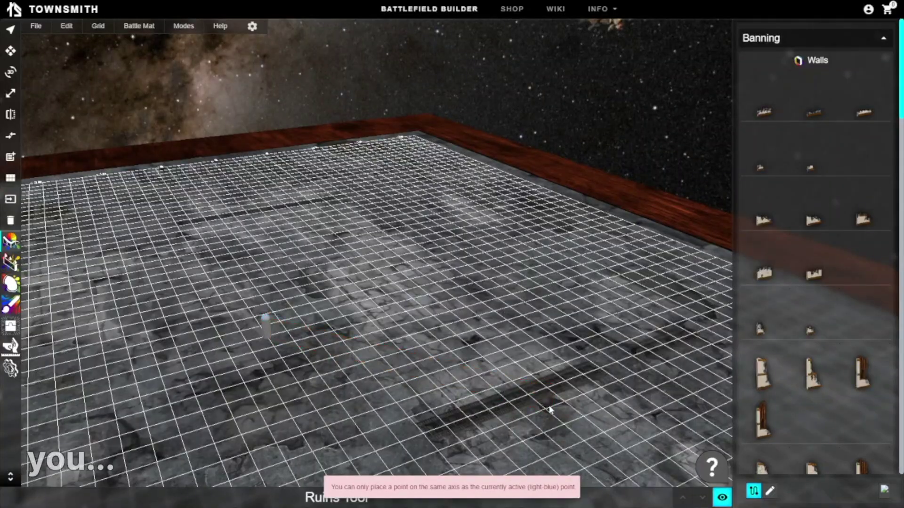
Step: Draw a ruin wall of one tall segment followed by two sloped, stepped segments
{"action": "left_click", "coordinate": [265, 324]}
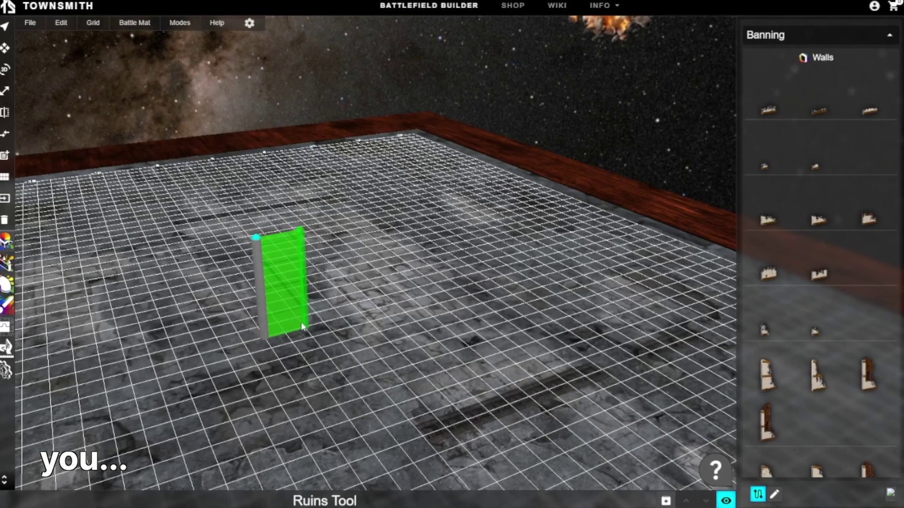
{"action": "left_click", "coordinate": [302, 323]}
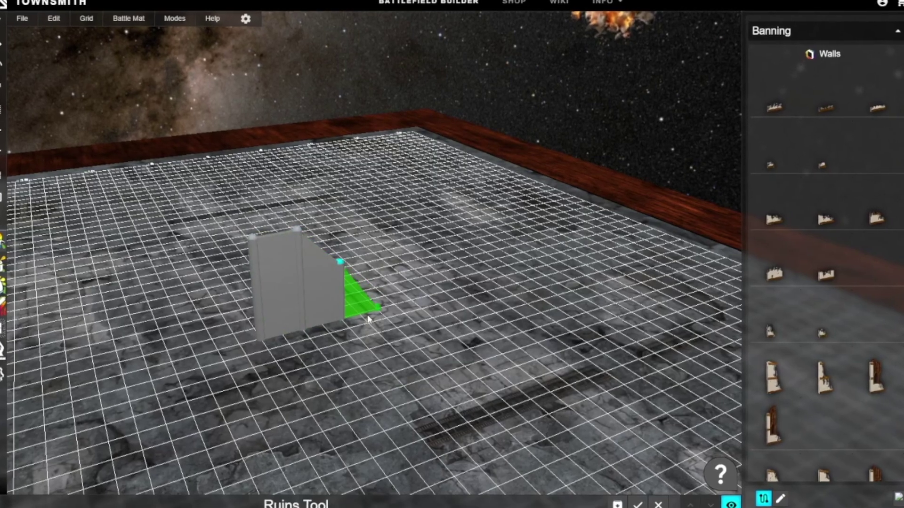
{"action": "left_click", "coordinate": [377, 307]}
{"action": "left_click", "coordinate": [409, 307]}
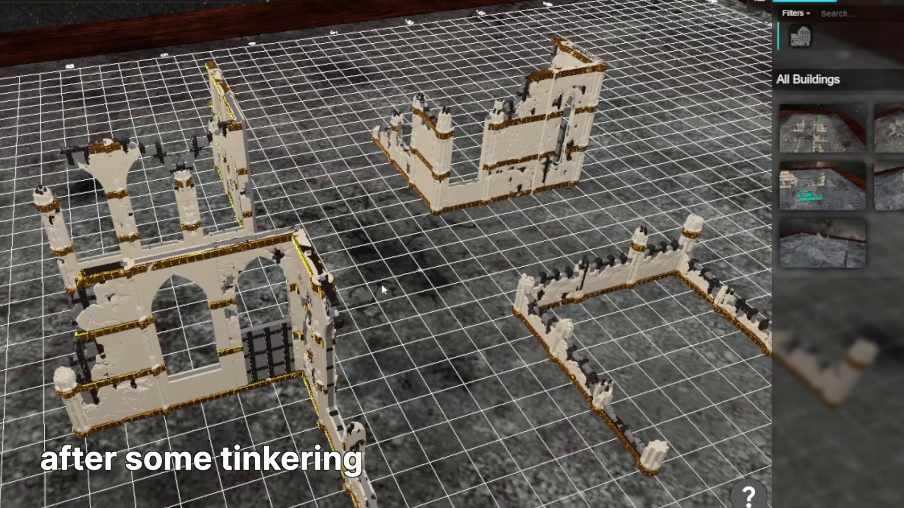
Step: Group the right ruin's corner and right wall pieces through the right-click radial menu
{"action": "right_click_drag", "start_coordinate": [382, 284], "coordinate": [252, 286]}
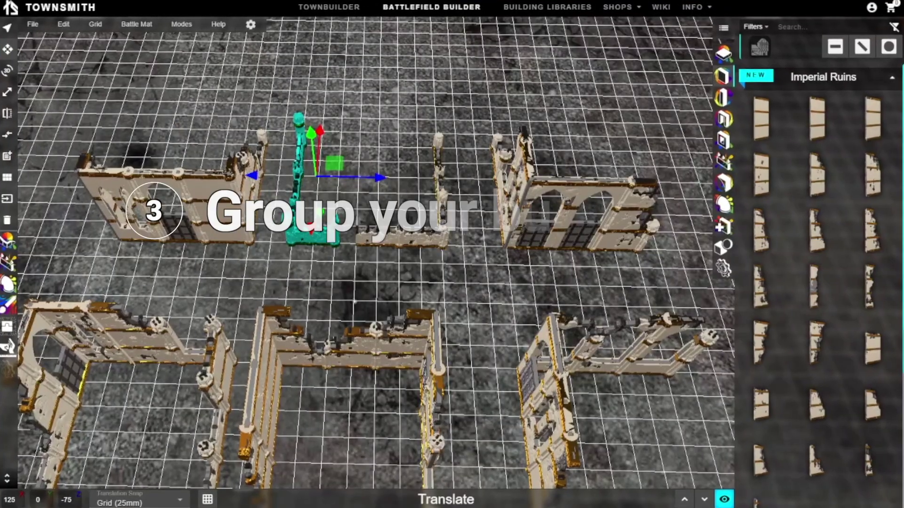
{"action": "left_click", "coordinate": [535, 264]}
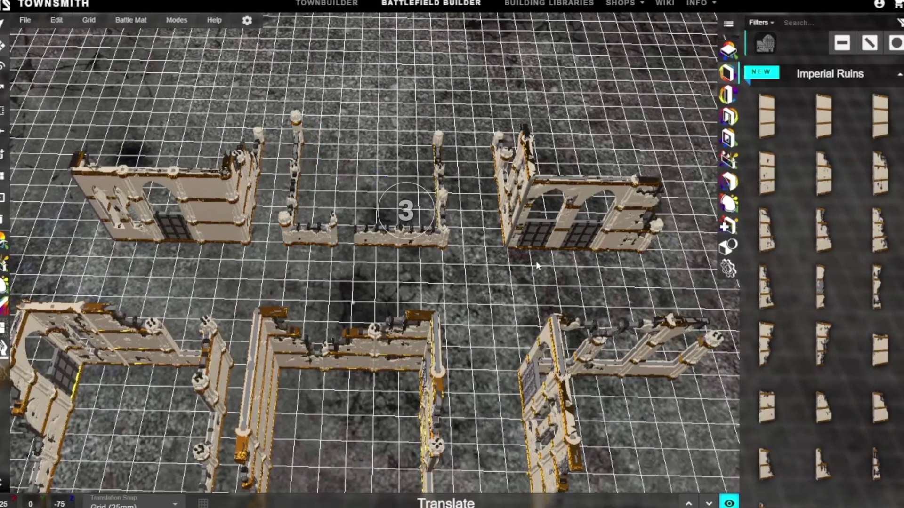
{"action": "left_click", "coordinate": [536, 238]}
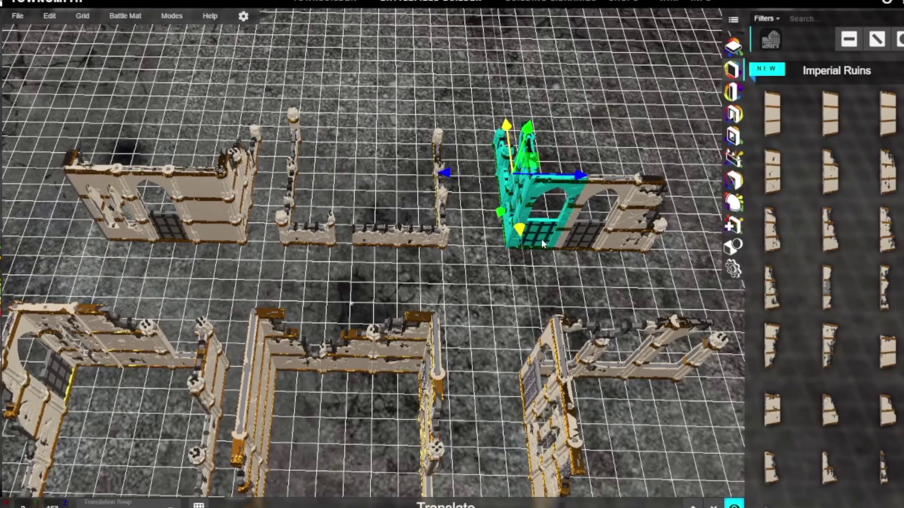
{"action": "right_click", "coordinate": [541, 239]}
{"action": "left_click", "coordinate": [585, 192]}
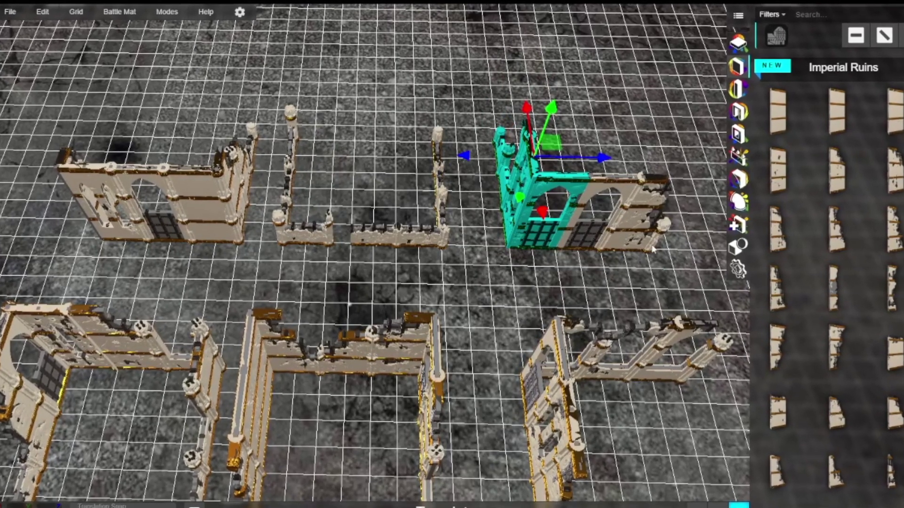
{"action": "left_click", "coordinate": [637, 236]}
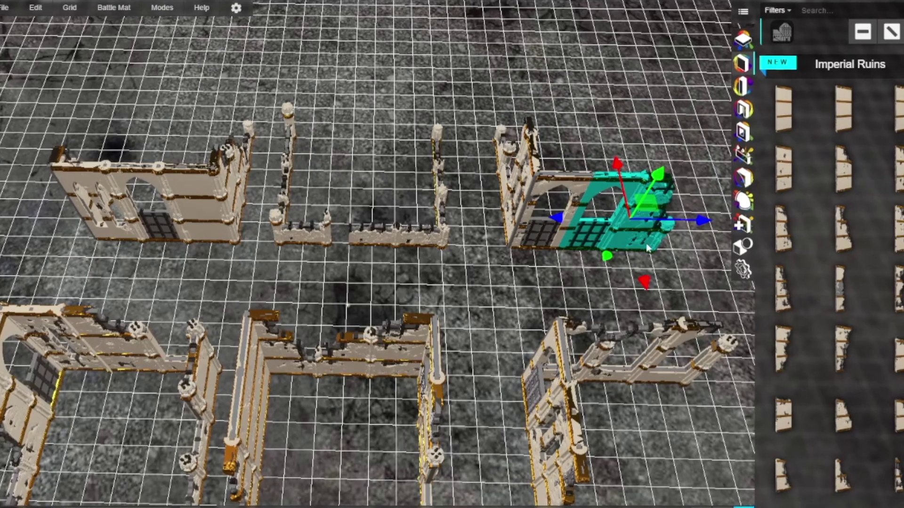
{"action": "right_click", "coordinate": [648, 248]}
Step: Select the lower-right piece, U-shaped wall and arched wall, opening their actions for connectors
{"action": "left_click", "coordinate": [692, 351]}
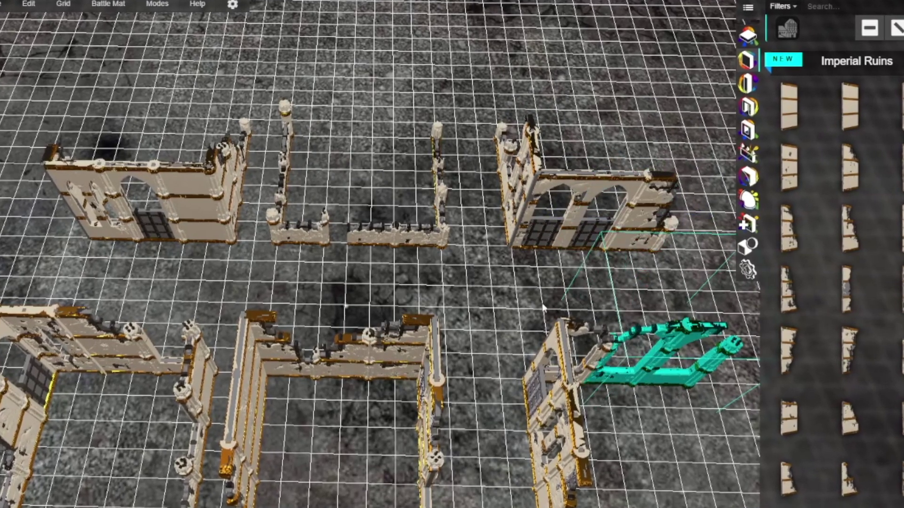
{"action": "left_click", "coordinate": [273, 346]}
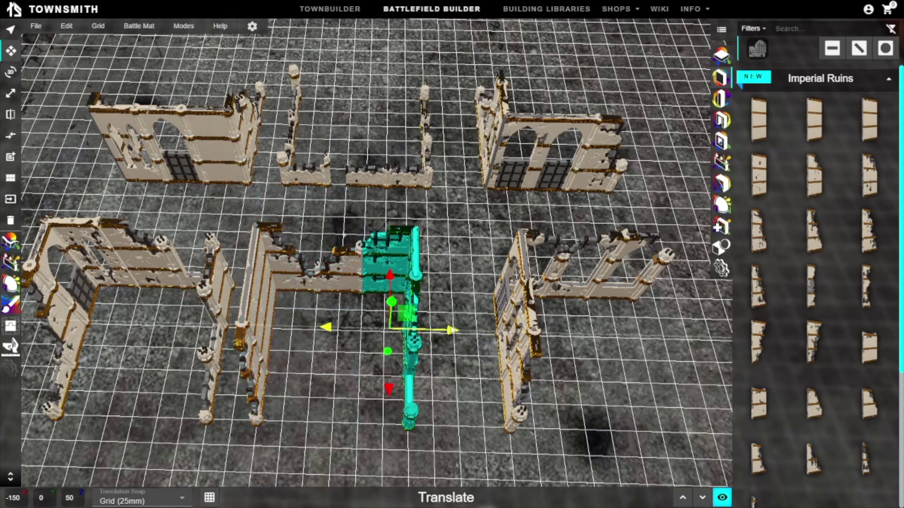
{"action": "right_click", "coordinate": [276, 268]}
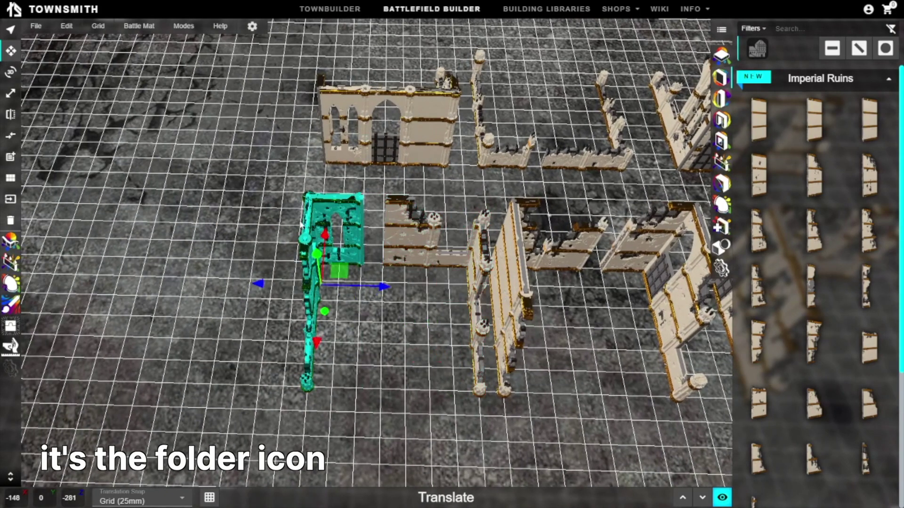
{"action": "double_click", "coordinate": [385, 163]}
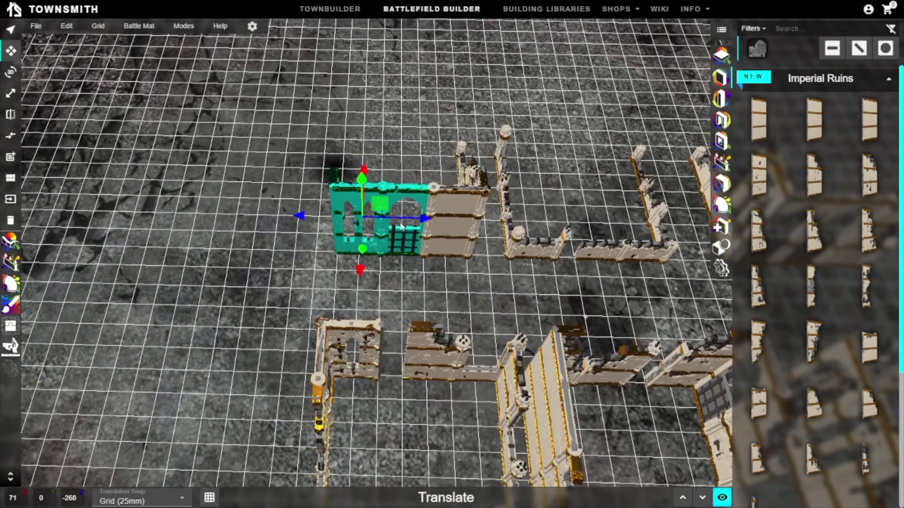
{"action": "right_click", "coordinate": [483, 281]}
{"action": "left_click", "coordinate": [382, 204]}
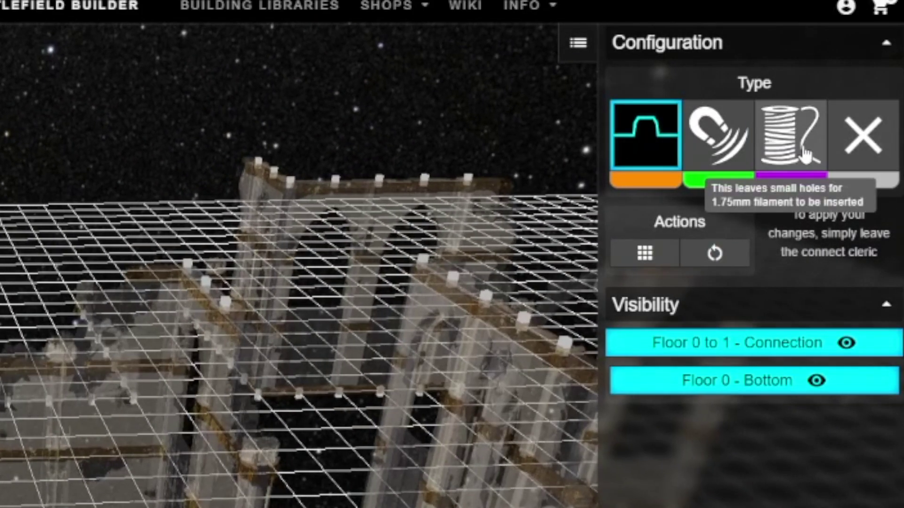
Step: Switch connectors to 1.75mm filament holes and export single-colour as 'Text Export'
{"action": "left_click", "coordinate": [806, 152]}
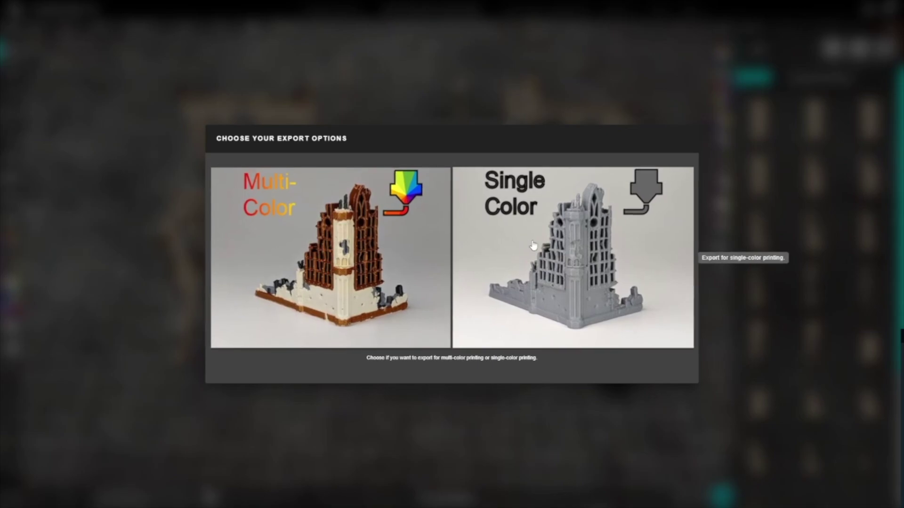
{"action": "left_click", "coordinate": [582, 265]}
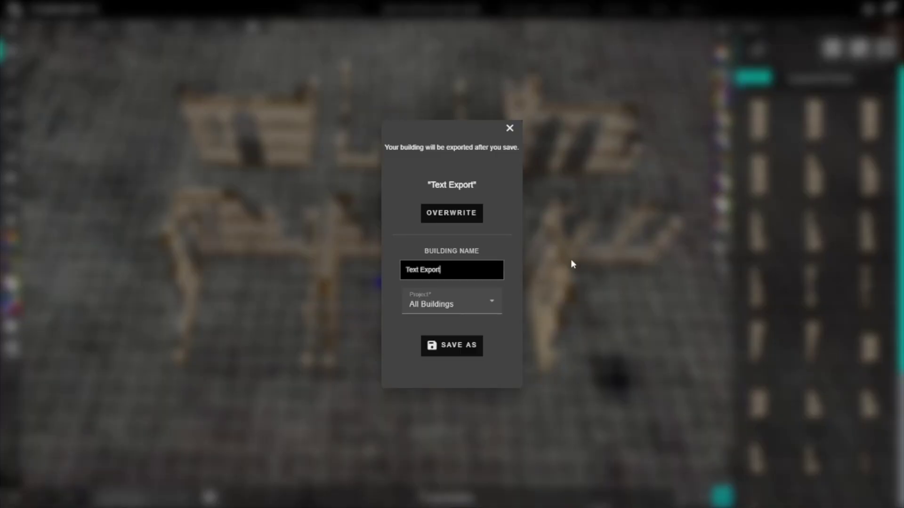